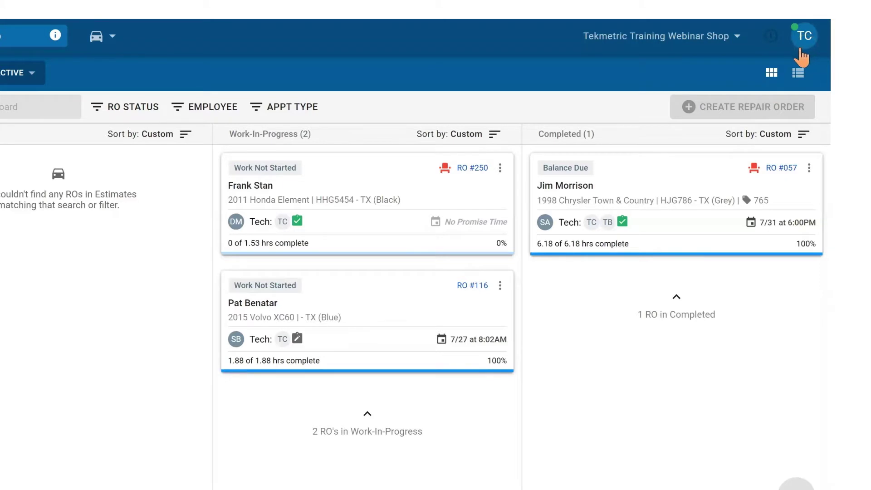
Open the 2011 Honda Element repair order from the Job Board and review its work-in-progress jobs.
left_click(584, 107)
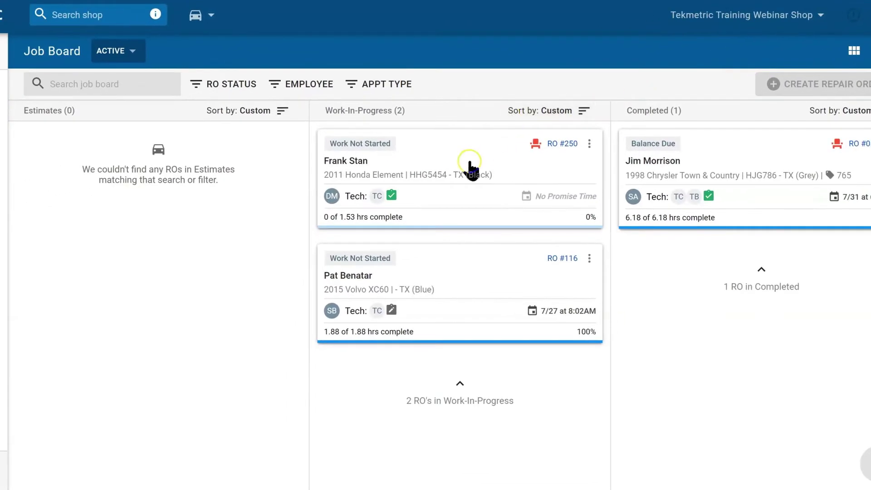
left_click(425, 181)
left_click(471, 168)
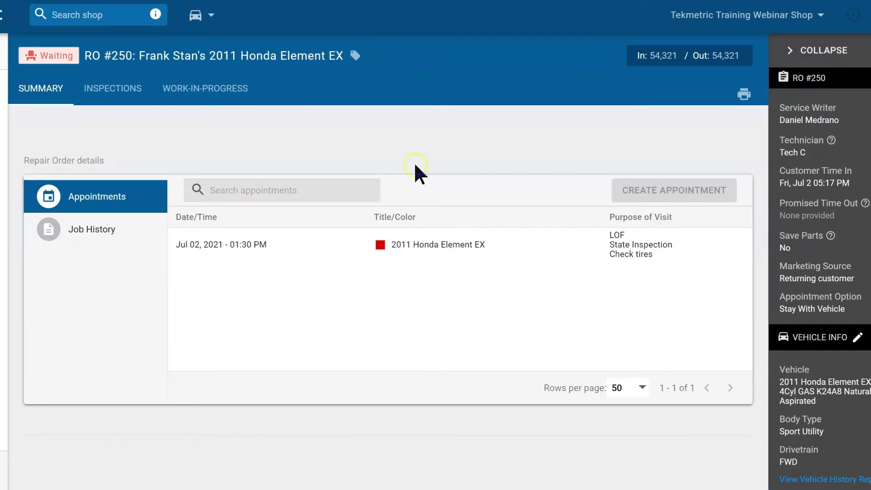
left_click(216, 89)
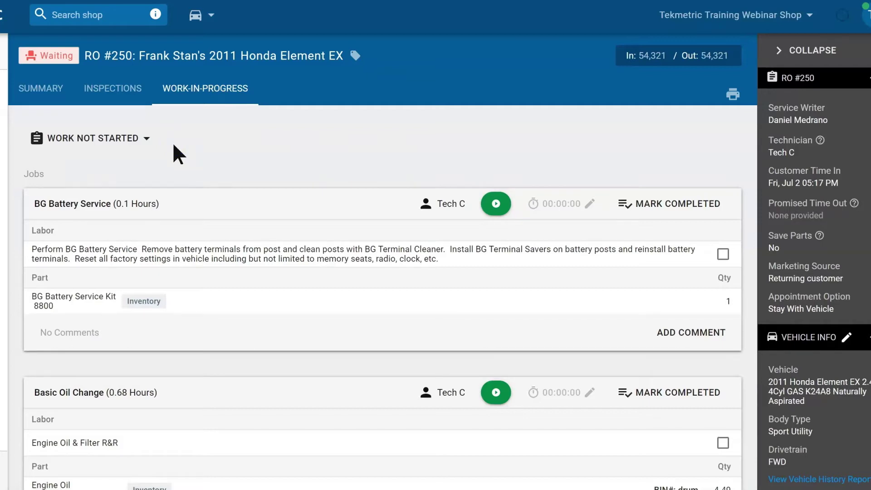
scroll(169, 218, "down", 6)
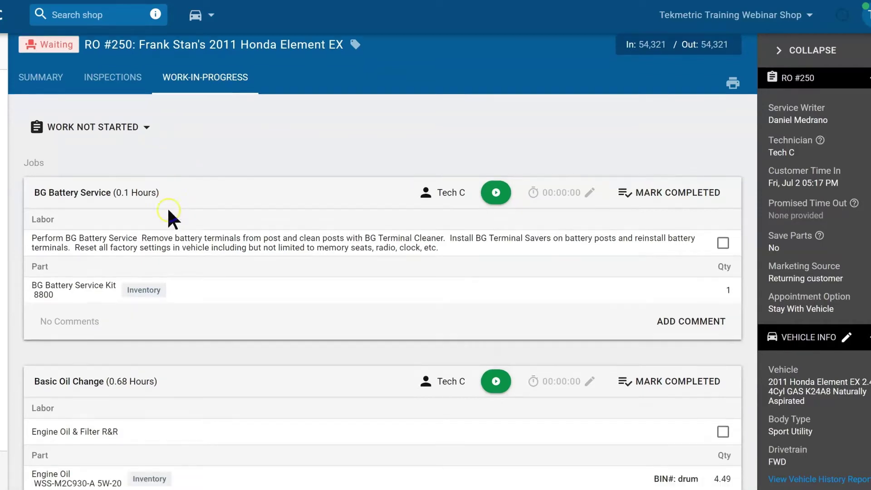
scroll(195, 293, "down", 4)
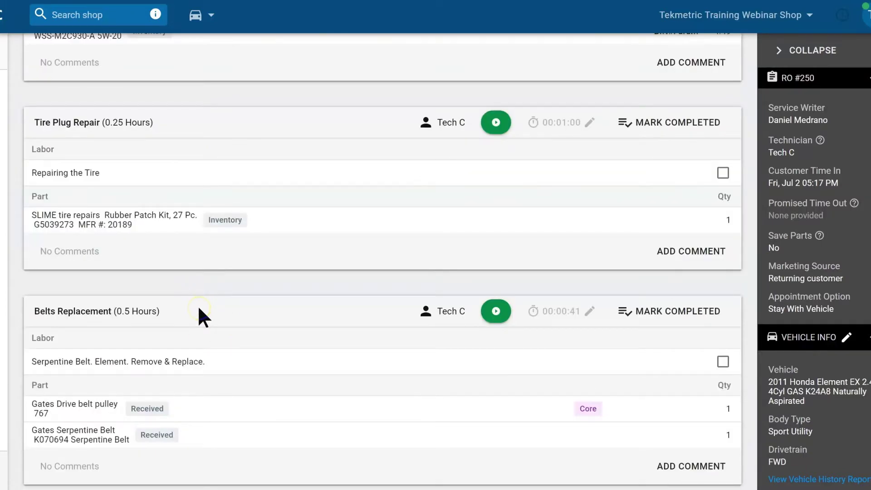
scroll(199, 313, "up", 10)
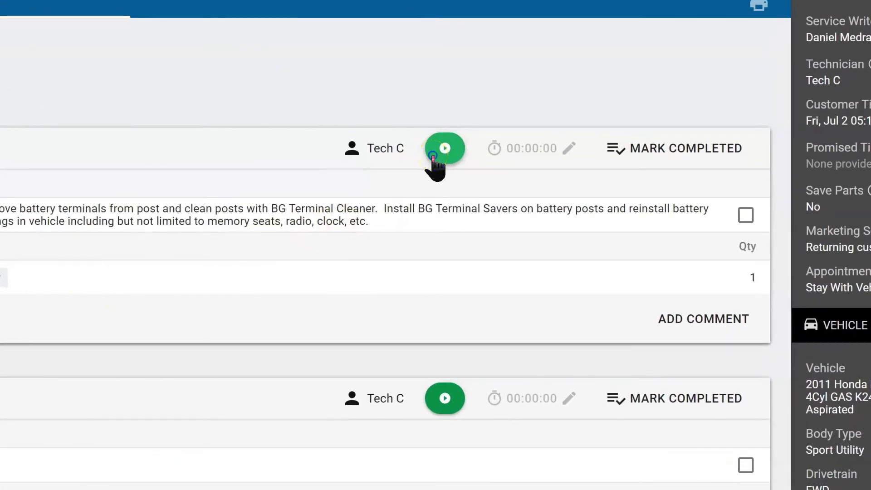
Start the timer for the BG Battery Service job and check off its labor line as done.
left_click(435, 154)
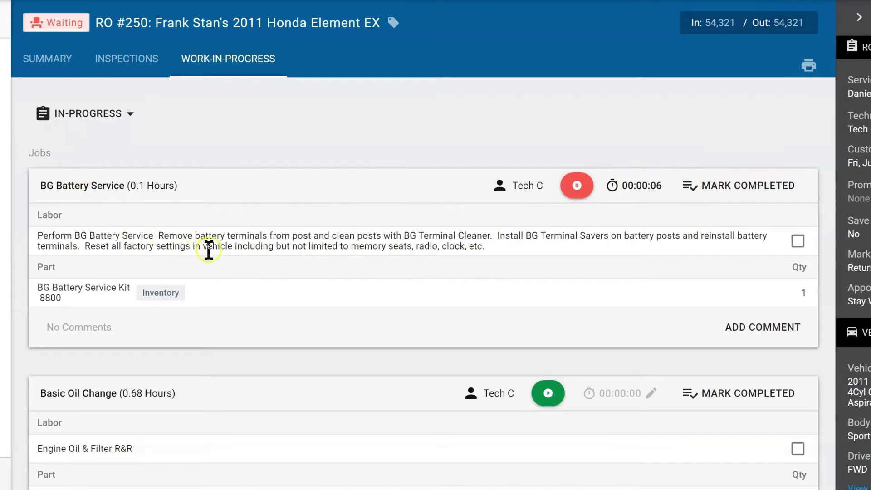
left_click(393, 221)
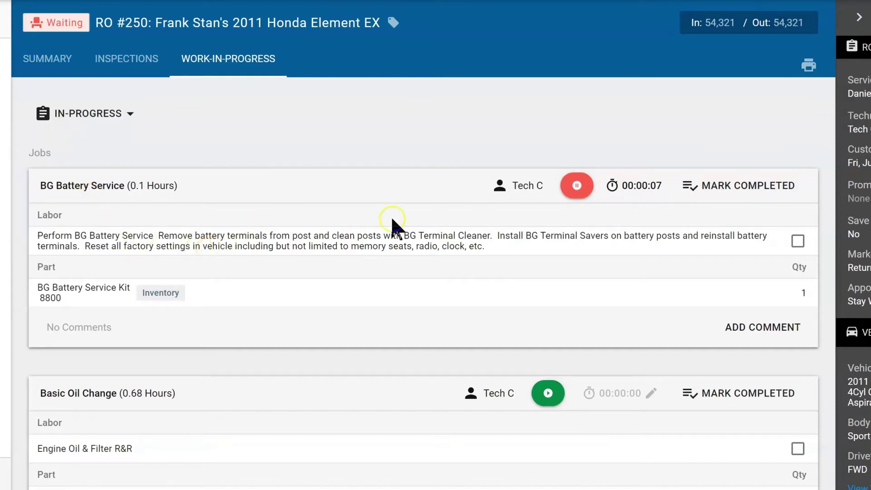
left_click(798, 241)
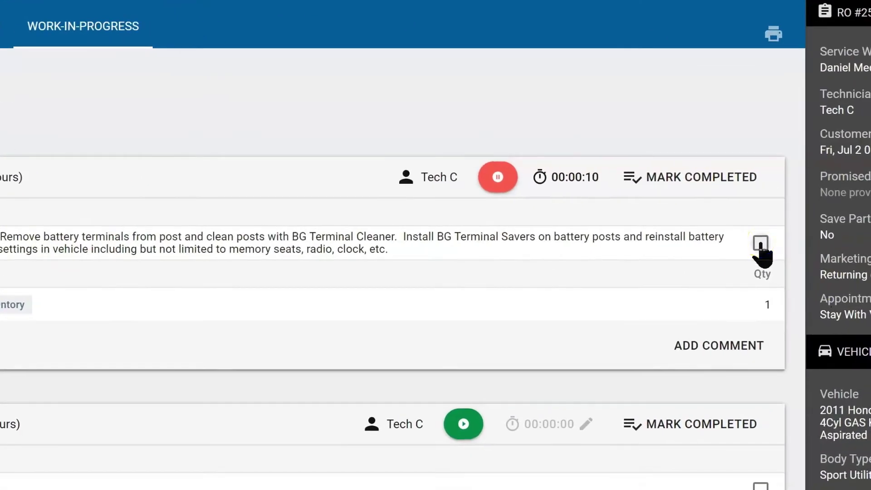
left_click(761, 243)
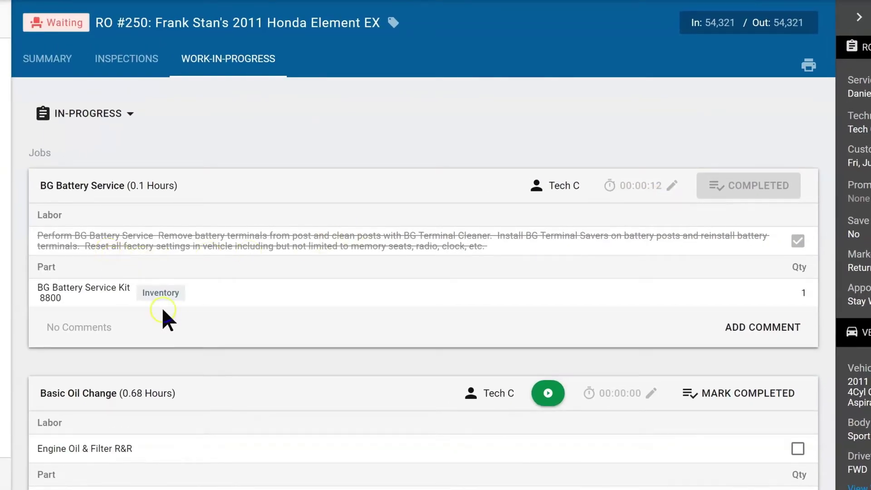
Start the Basic Oil Change timer and check off the Engine Oil & Filter R&R labor.
scroll(269, 284, "down", 3)
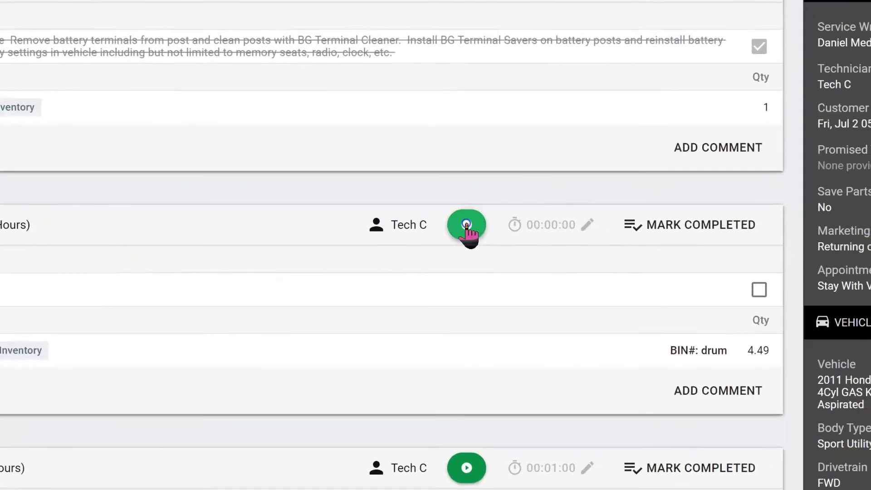
left_click(548, 249)
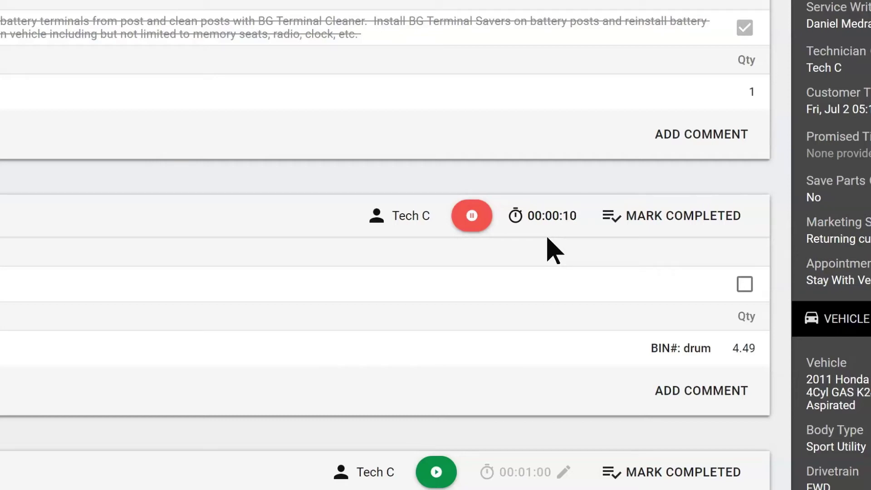
left_click(745, 284)
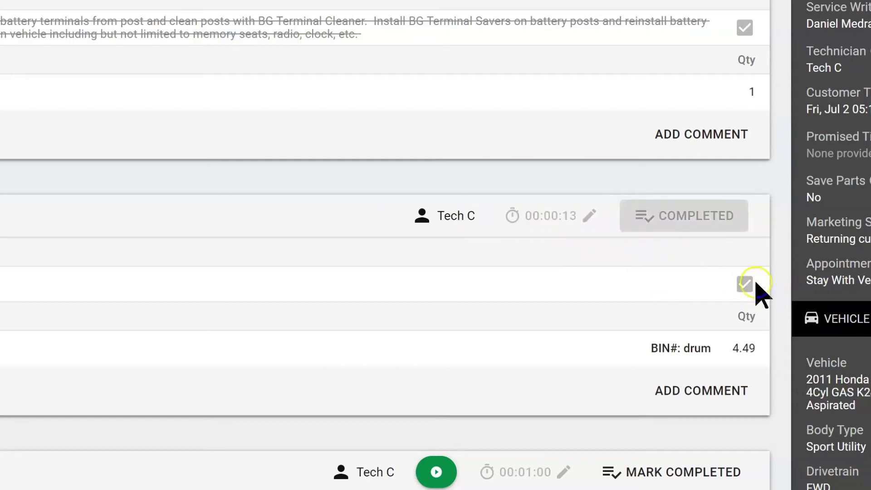
Start the timer for the Belts Replacement job.
scroll(753, 291, "down", 7)
scroll(756, 309, "down", 1)
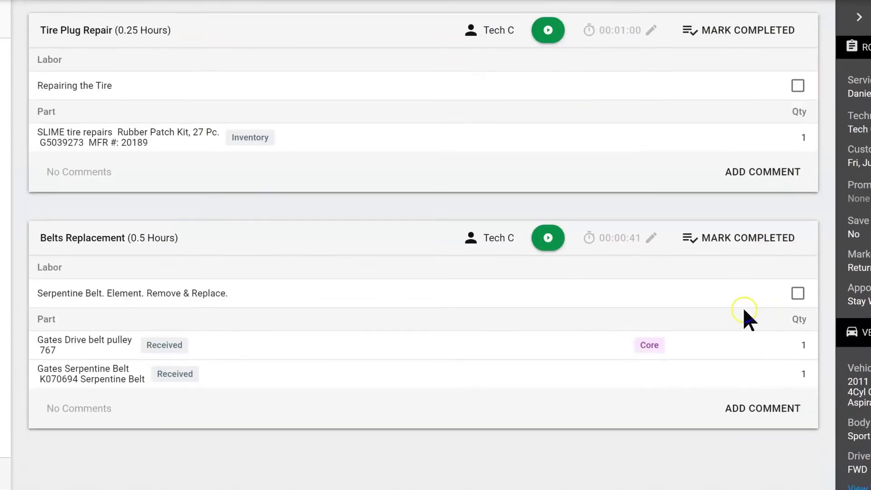
left_click(561, 242)
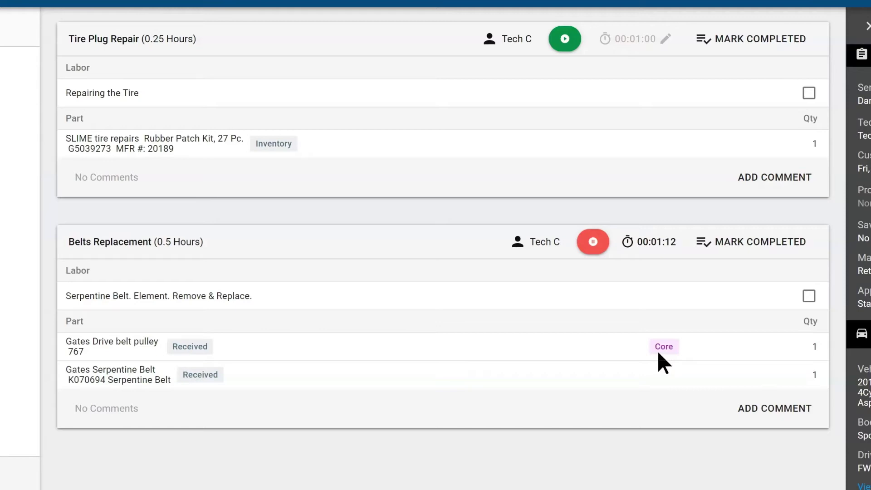
Write the comment "Wrong part" for the Belts Replacement job.
left_click(777, 414)
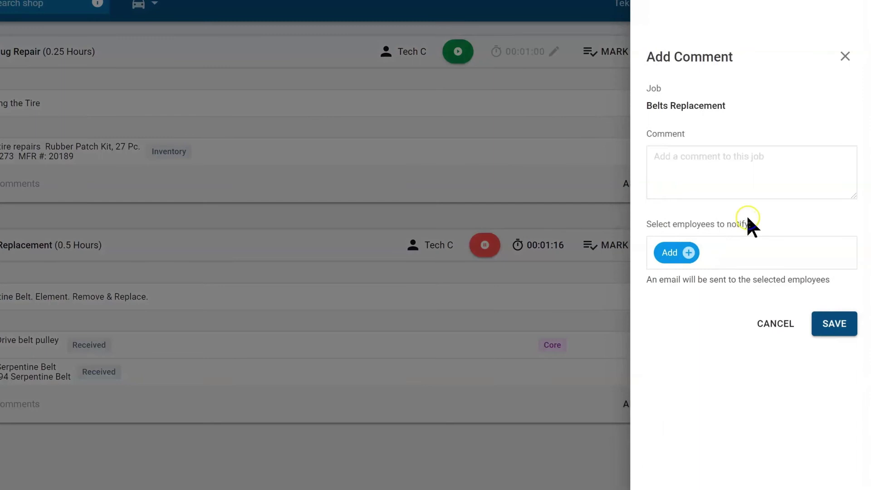
left_click(767, 182)
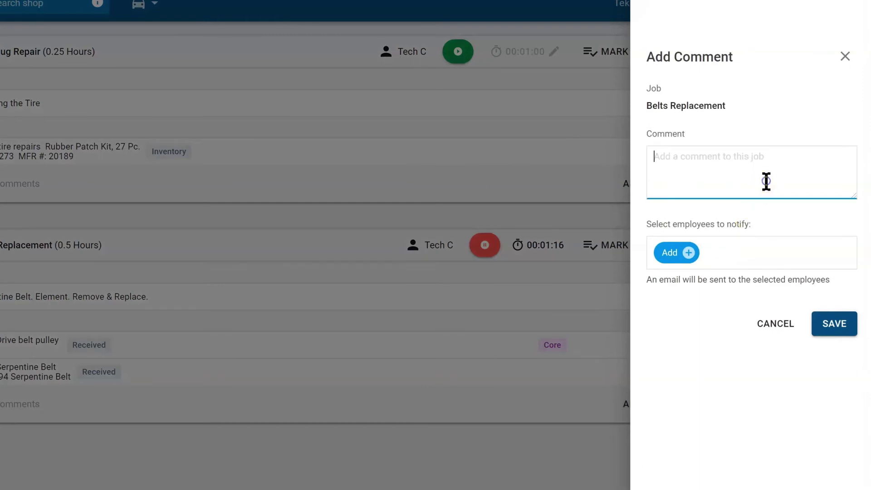
type("Wro")
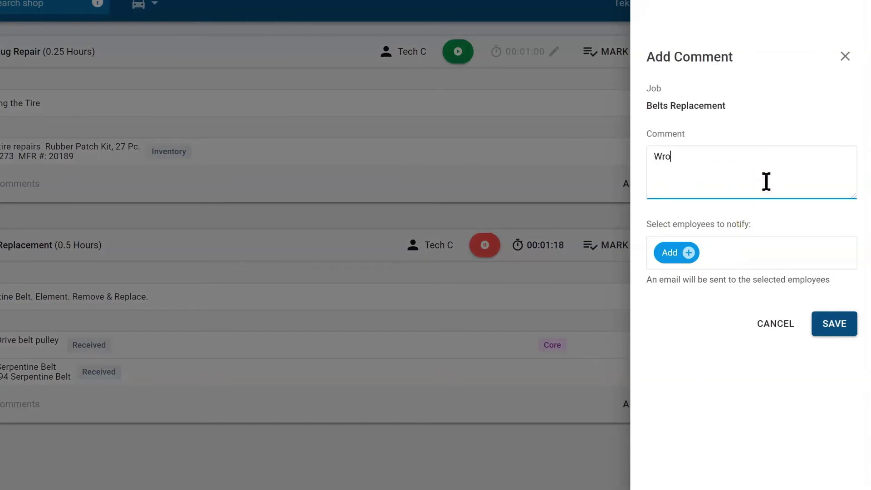
type("ng part")
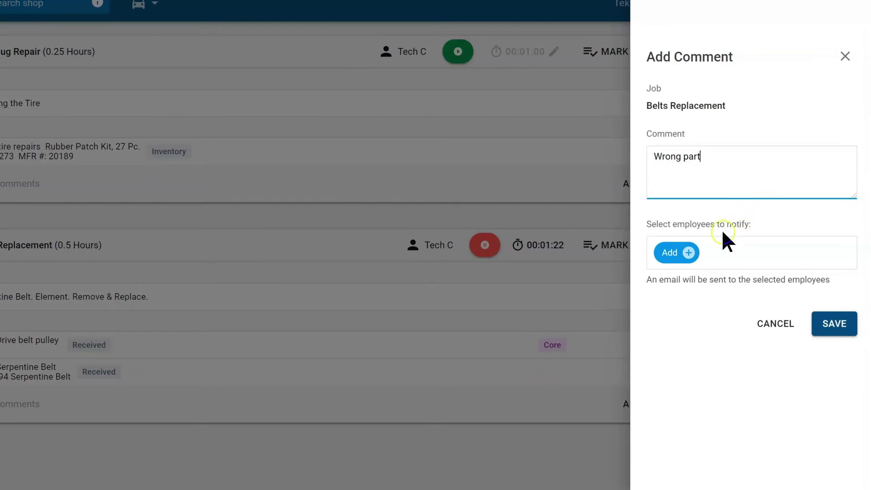
Notify the repair order's service writer, a second named employee and Service Writer B of the comment, and save it.
left_click(691, 254)
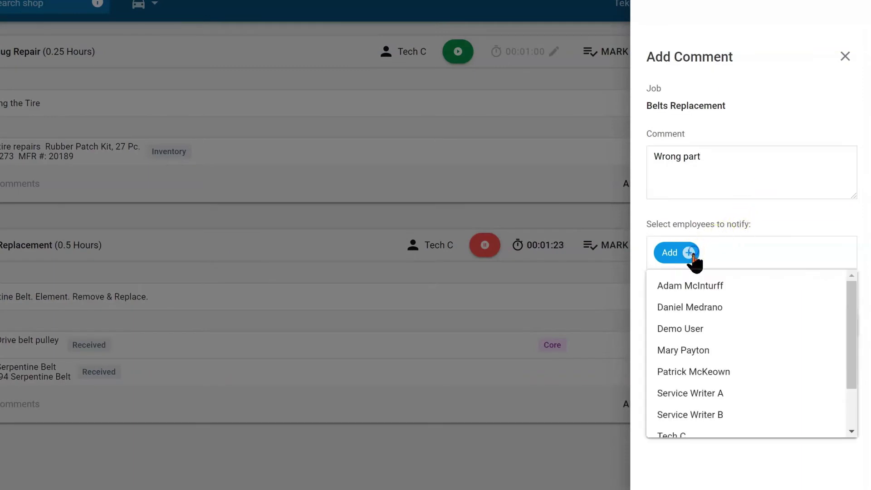
left_click(690, 307)
left_click(777, 254)
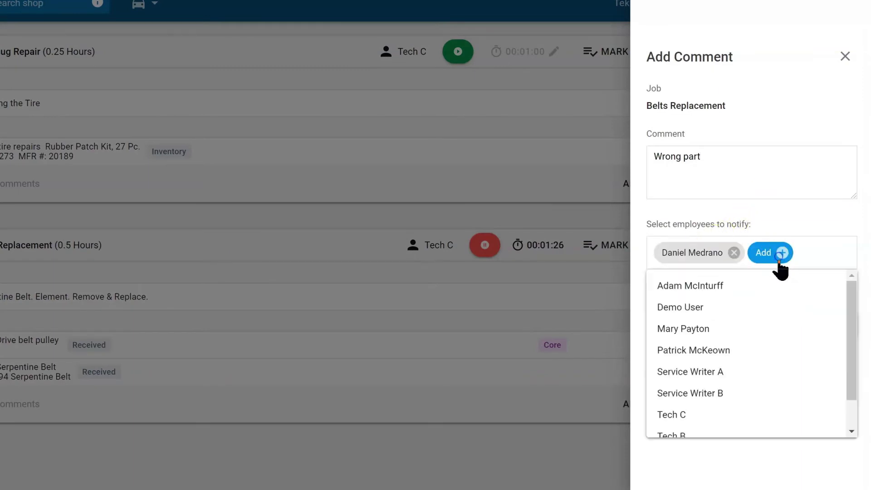
left_click(721, 352)
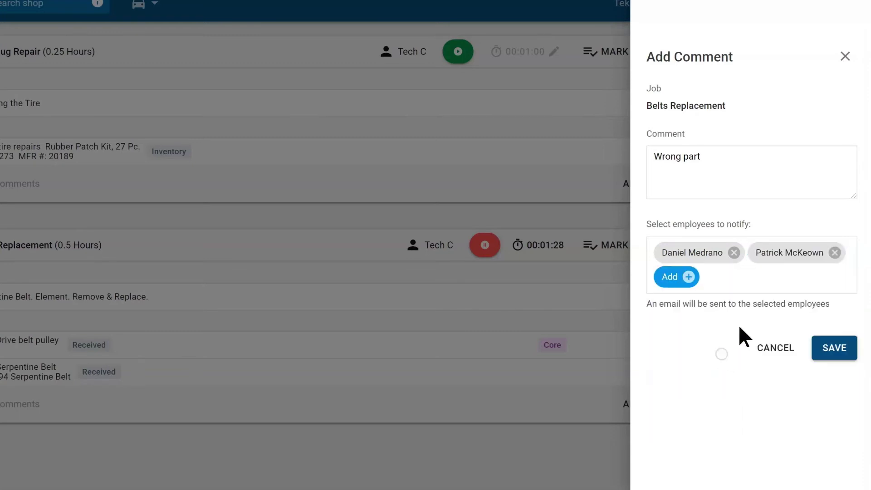
left_click(691, 278)
left_click(694, 404)
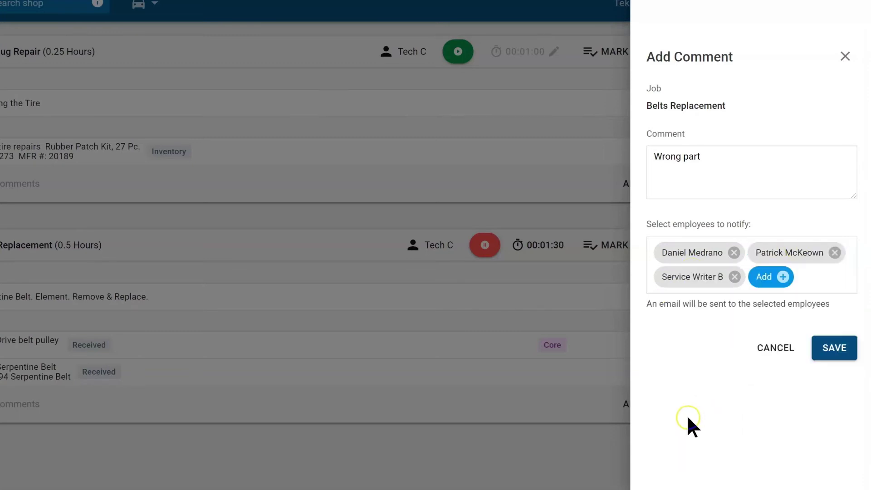
left_click(858, 340)
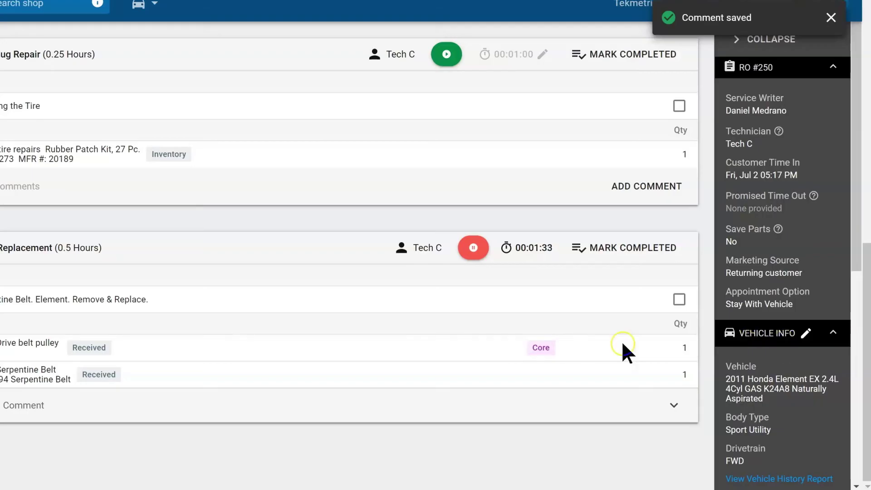
Expand the saved comment on the Belts Replacement job and check off its serpentine belt labor.
left_click(675, 405)
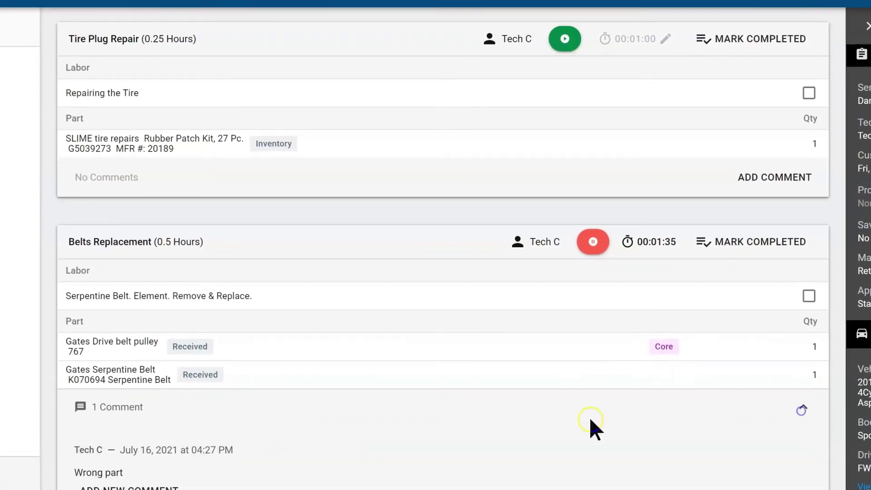
scroll(266, 411, "down", 2)
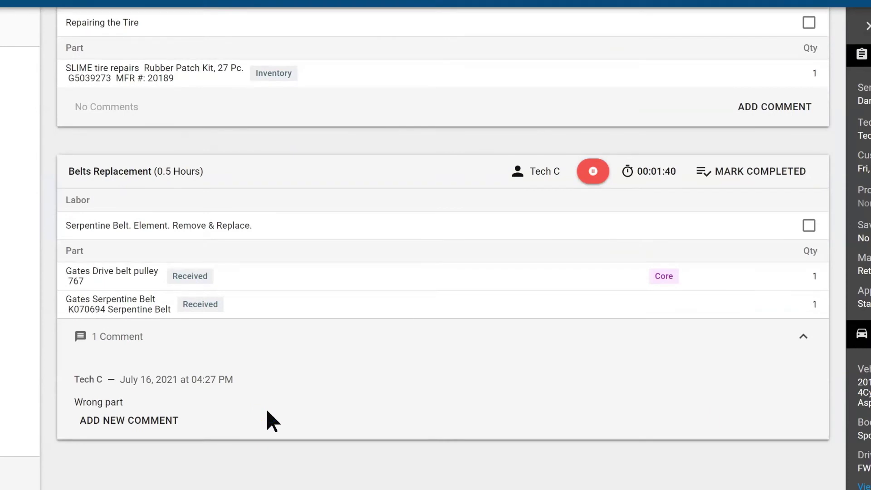
mouse_move(286, 392)
left_click(810, 229)
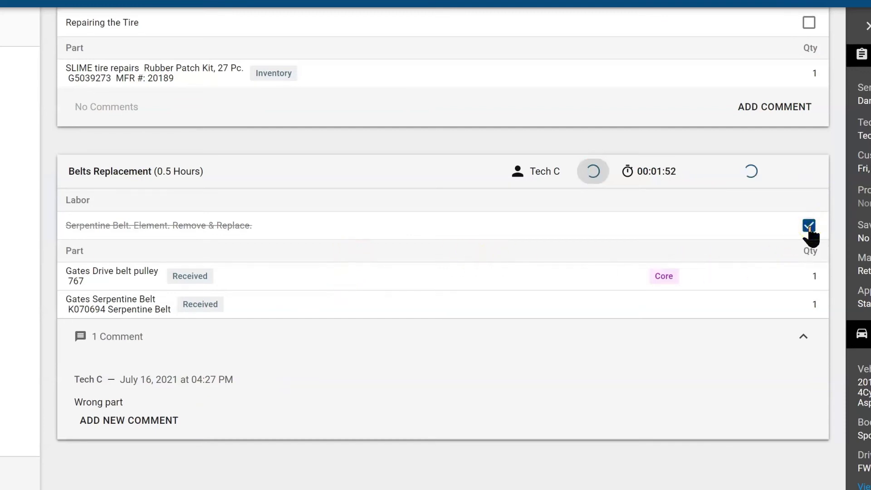
Check the 2011 Honda Element's progress on the Job Board and reopen its work-in-progress jobs.
scroll(635, 287, "up", 3)
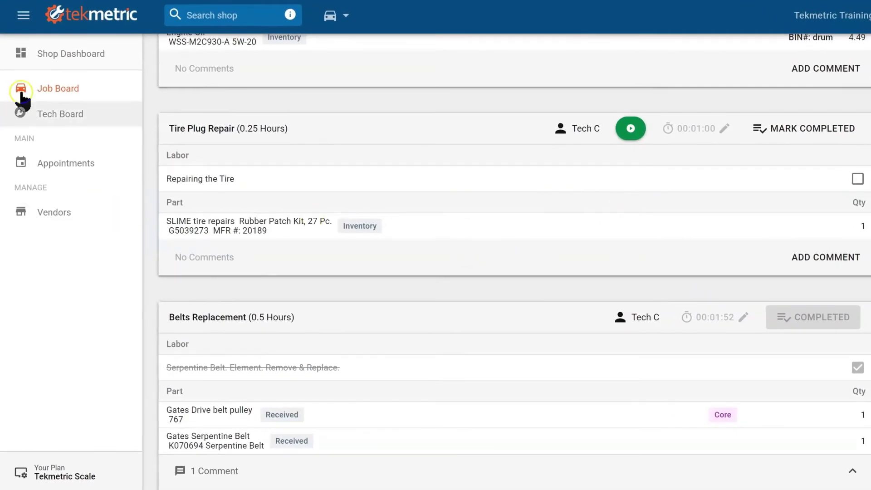
left_click(21, 93)
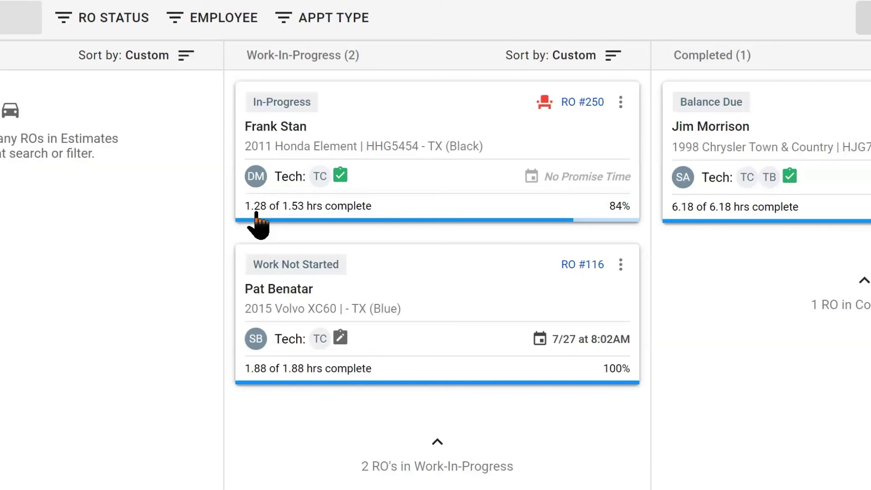
left_click(572, 205)
left_click(488, 189)
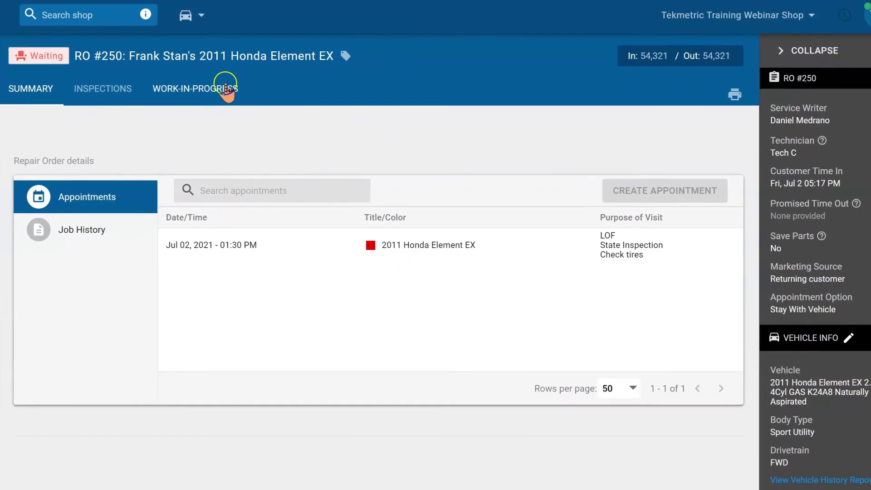
left_click(150, 45)
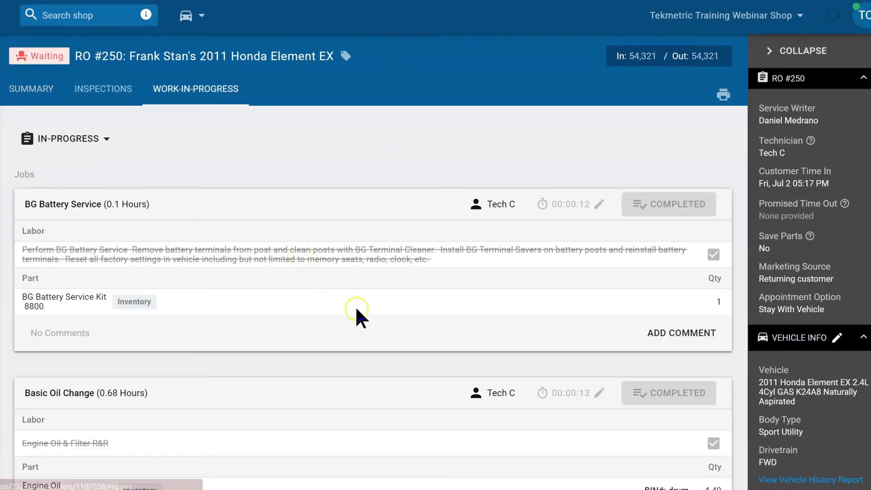
Start the Tire Plug Repair timer and check off the Repairing the Tire labor.
scroll(356, 306, "down", 7)
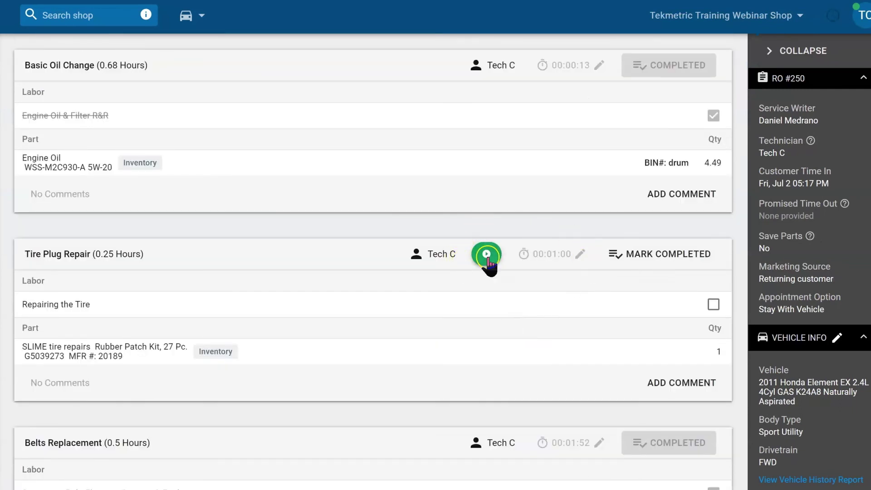
left_click(486, 255)
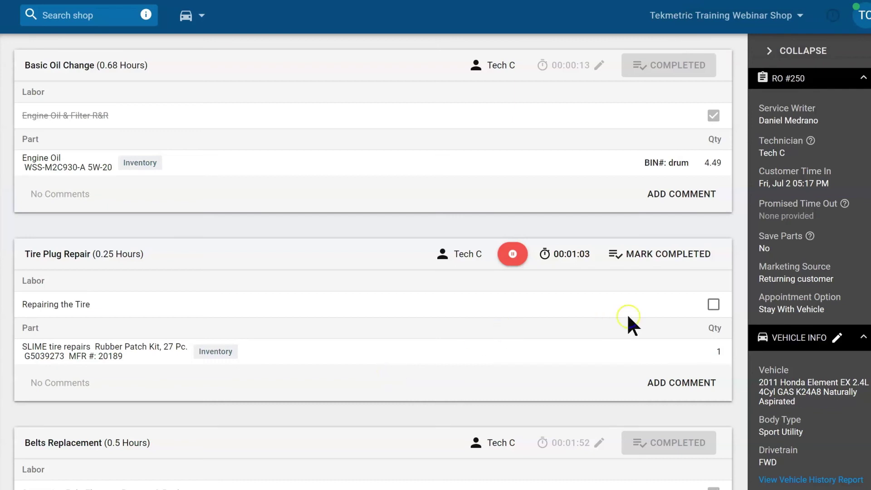
left_click(714, 304)
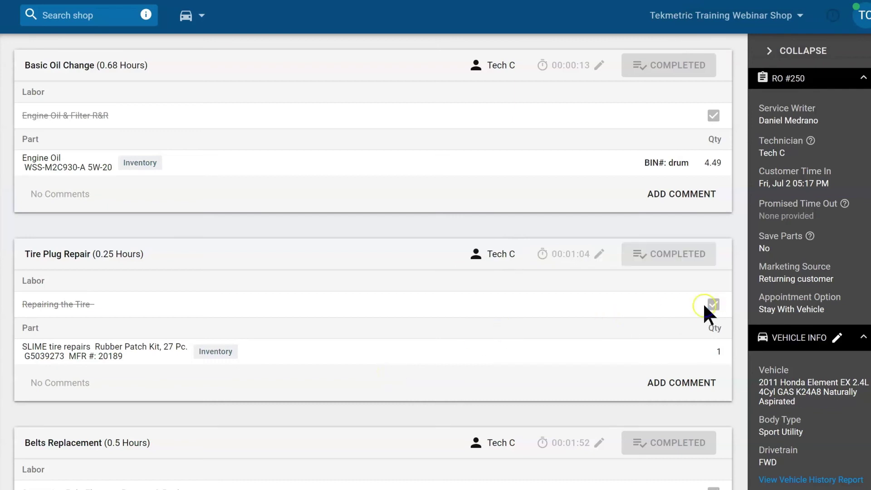